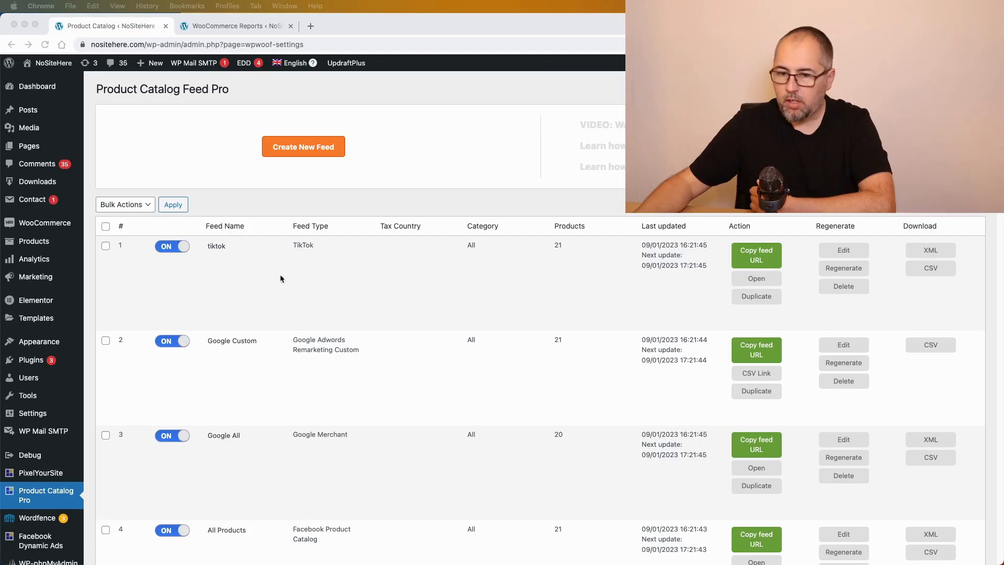
# Focus the browser and scroll through the Product Catalog Feed Pro feed list.
pyautogui.click(504, 196)
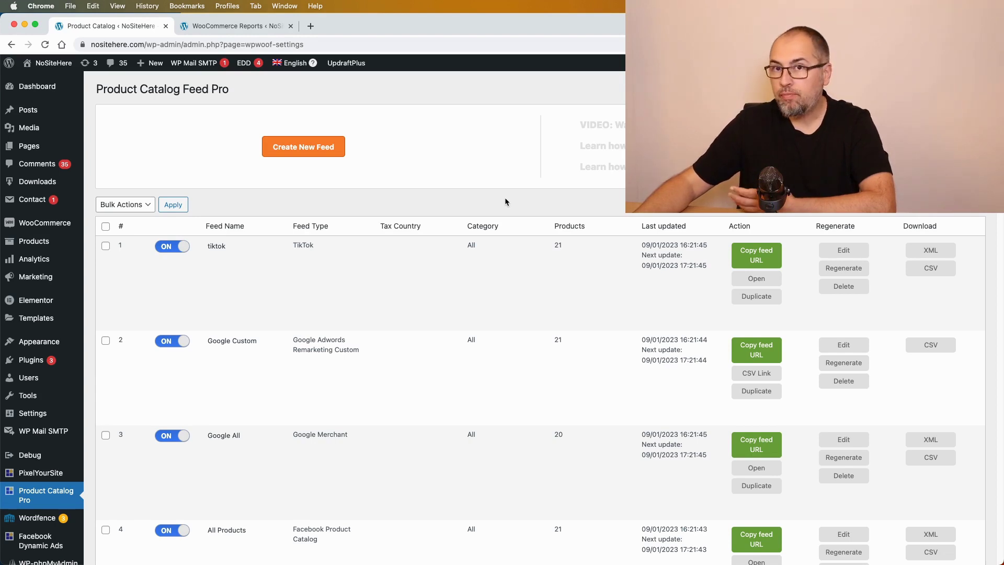
pyautogui.scroll(-3, 505, 199)
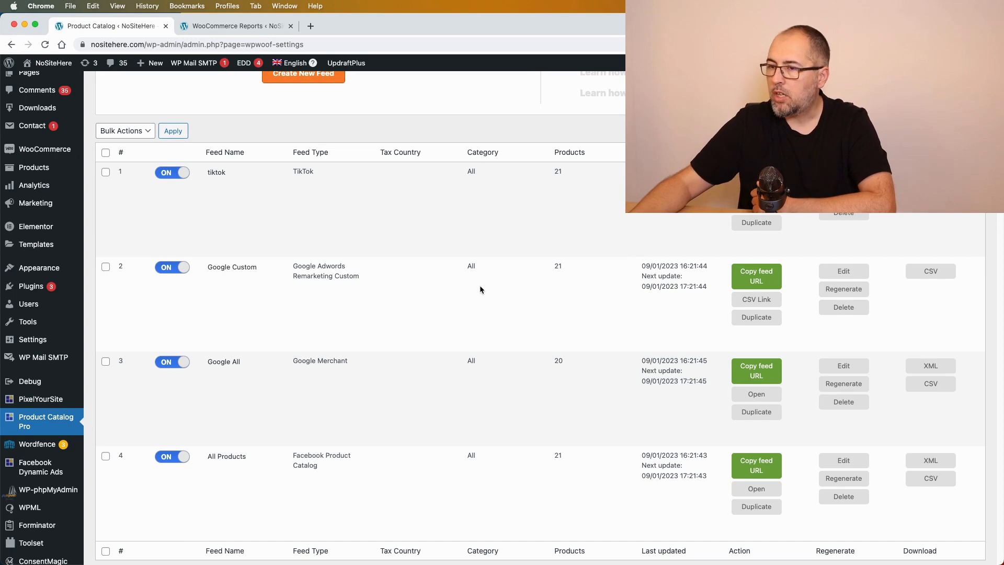
pyautogui.scroll(-3, 480, 289)
pyautogui.scroll(-4, 480, 289)
pyautogui.scroll(-6, 480, 289)
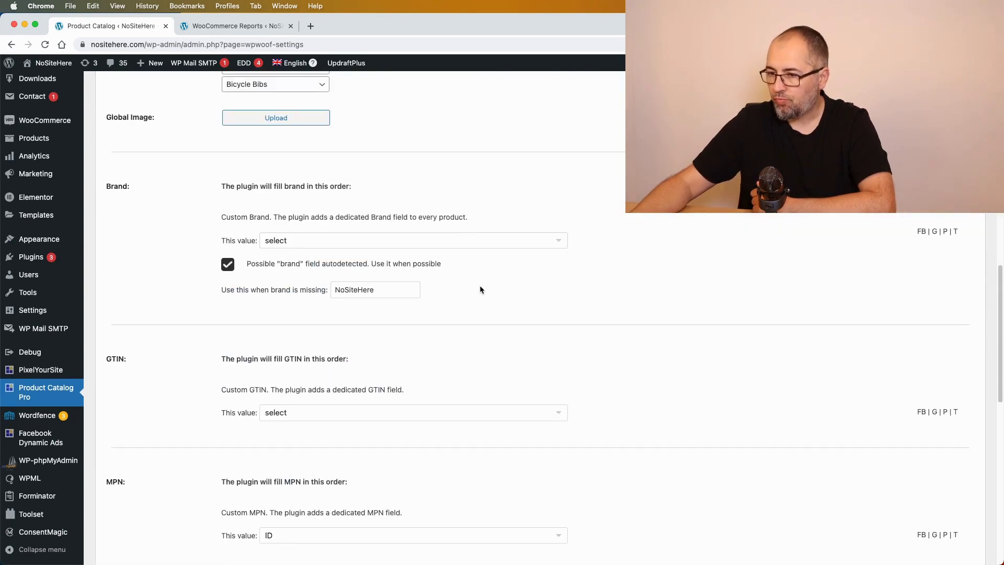
pyautogui.scroll(2, 480, 286)
pyautogui.scroll(10, 484, 287)
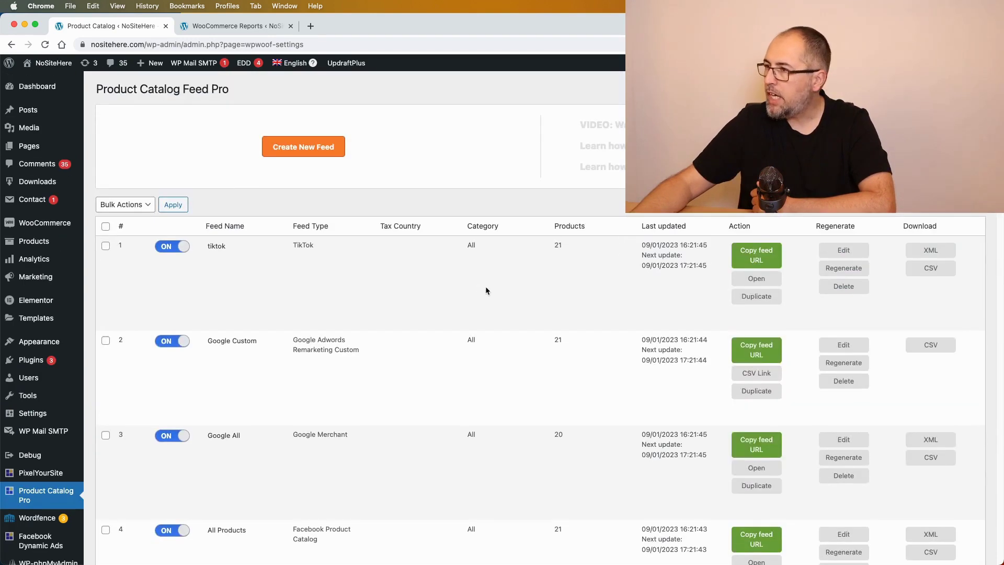
# Open the tiktok feed's settings and scroll down to the UTM section.
pyautogui.click(847, 250)
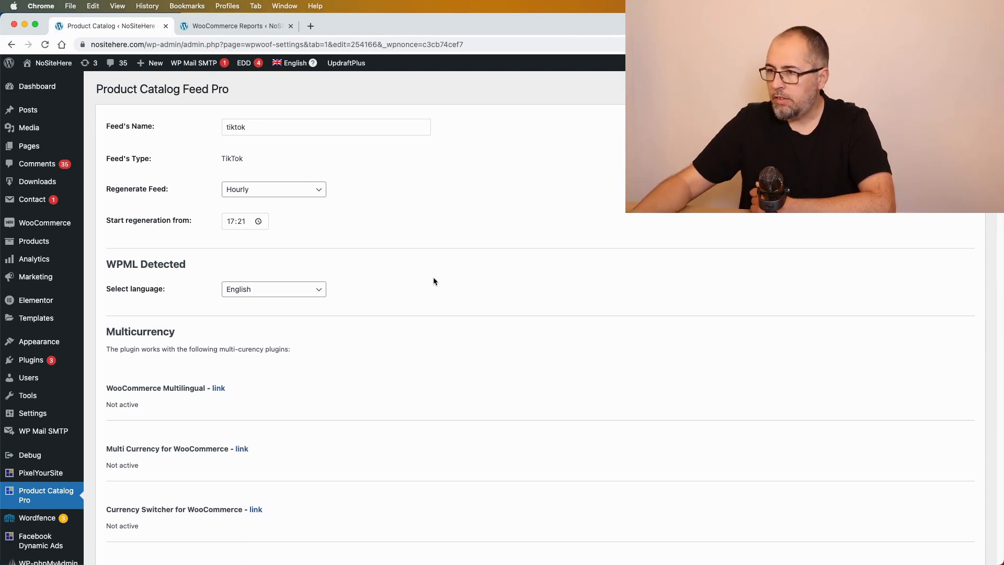
pyautogui.scroll(-3, 434, 277)
pyautogui.scroll(-6, 434, 277)
pyautogui.scroll(-3, 433, 281)
pyautogui.scroll(-4, 433, 282)
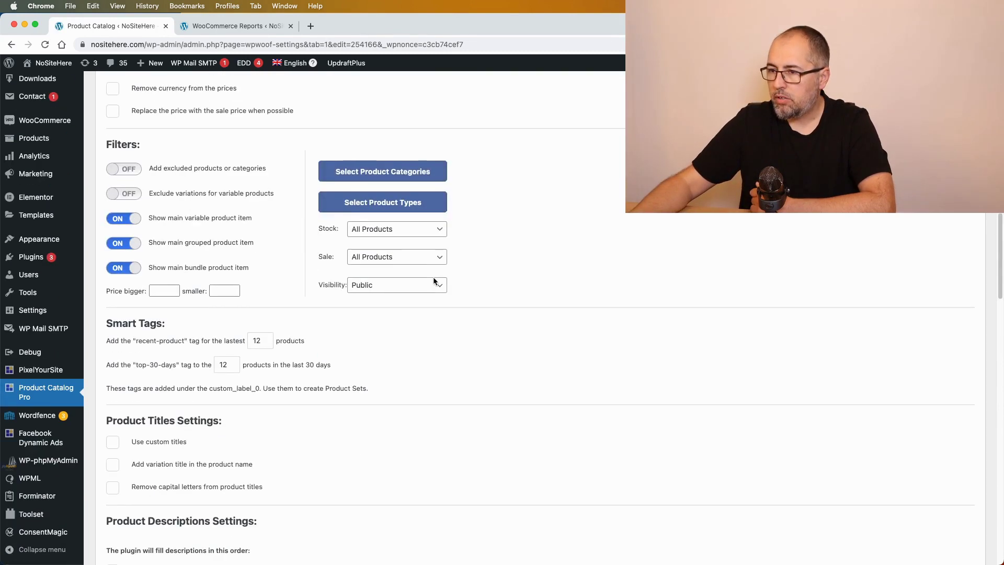
pyautogui.scroll(-5, 433, 281)
pyautogui.scroll(-7, 433, 282)
pyautogui.scroll(-6, 433, 282)
pyautogui.scroll(-5, 433, 282)
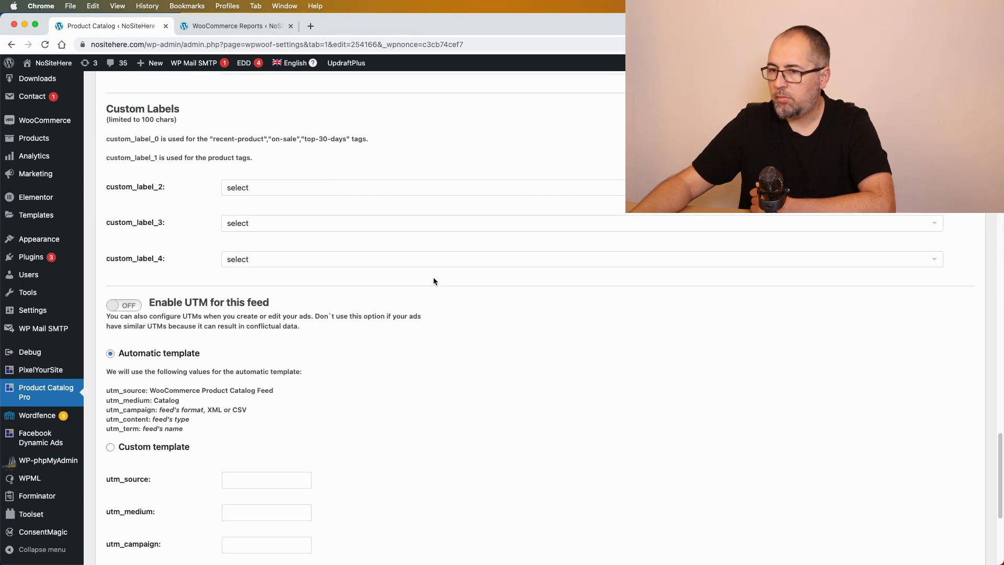
pyautogui.scroll(-4, 433, 281)
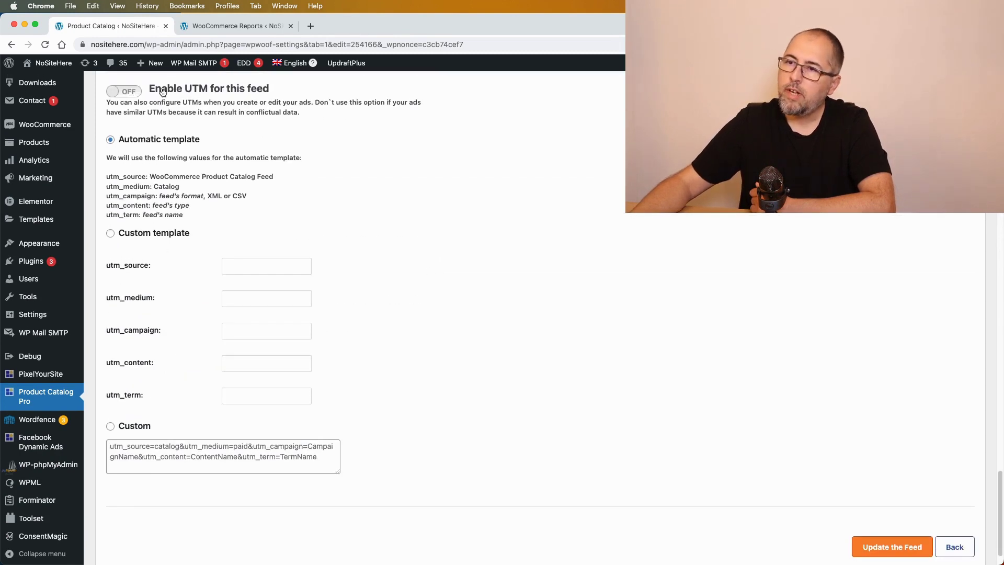
# Enable UTM on the tiktok feed with the Automatic template and update the feed.
pyautogui.click(135, 94)
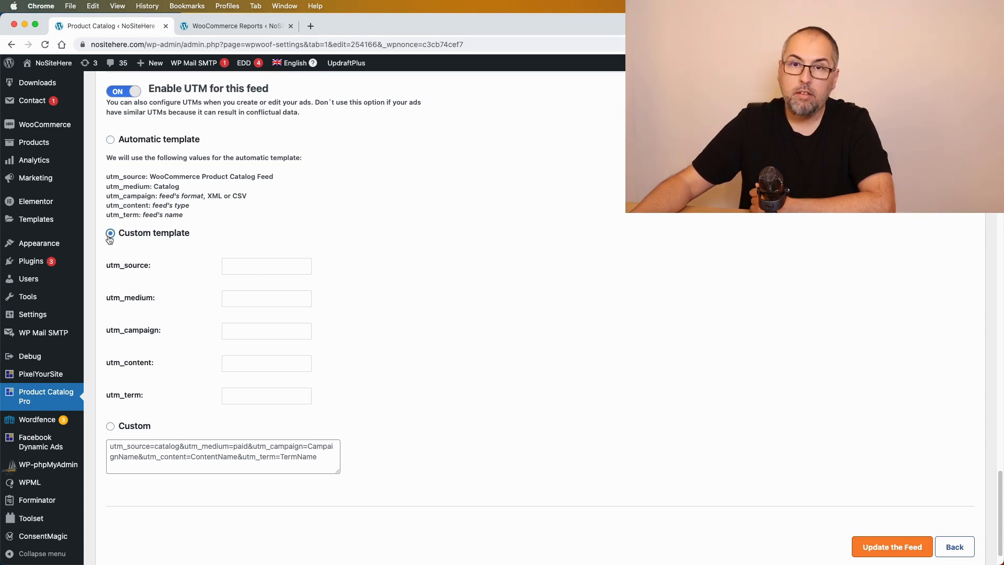
pyautogui.click(255, 263)
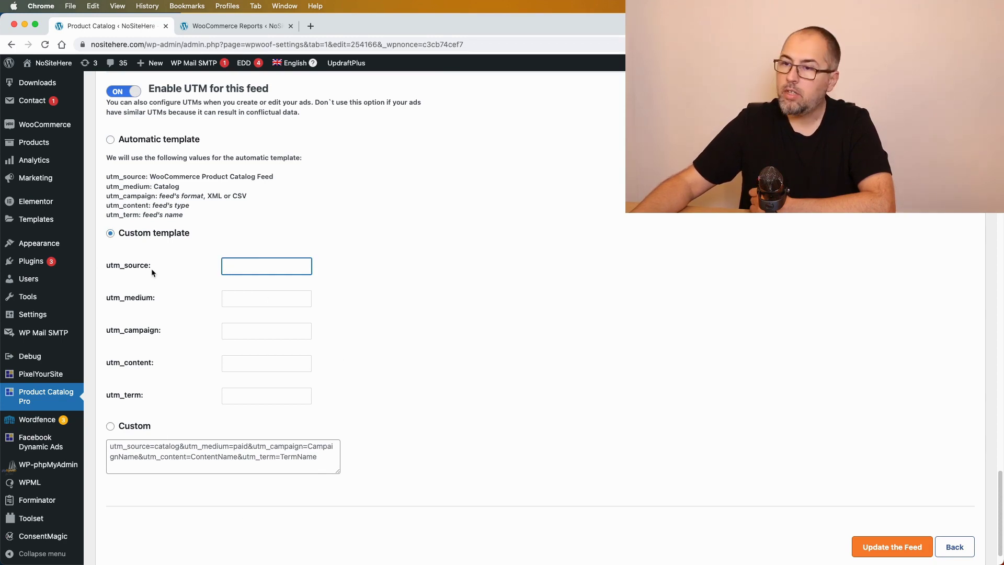
pyautogui.click(110, 427)
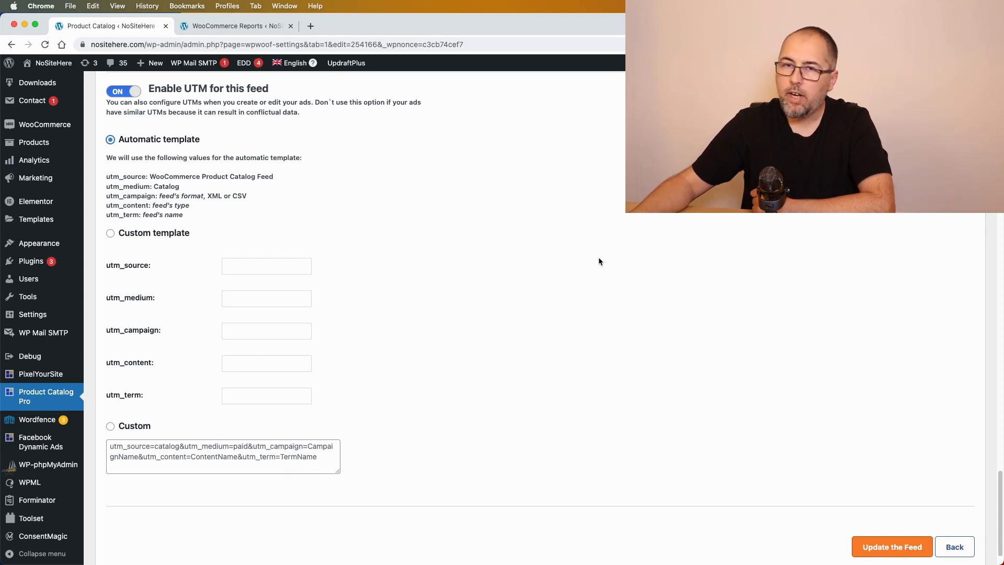
pyautogui.click(900, 551)
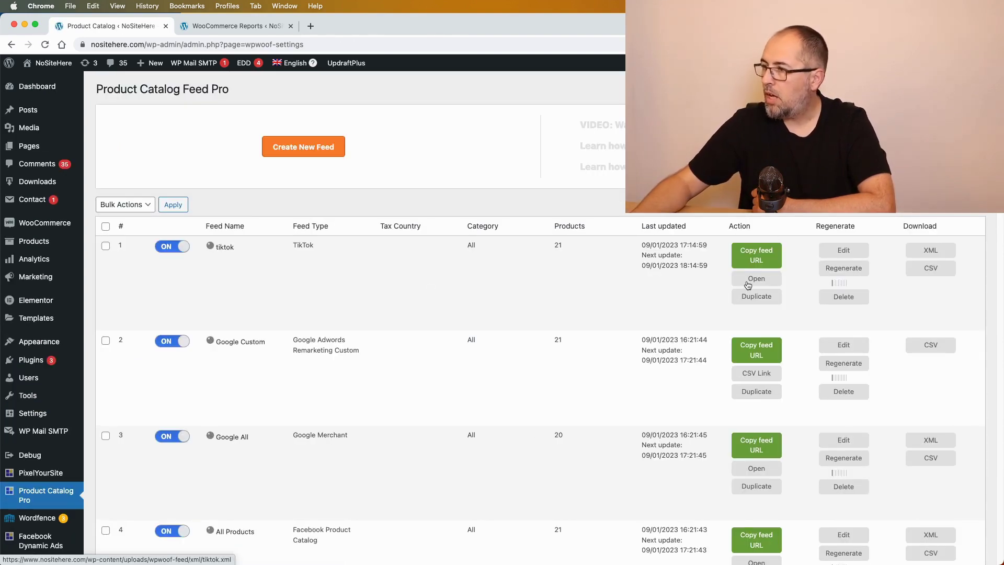
# View the tiktok feed's XML, highlight the hoodie link's UTM parameters, then return to the feed list.
pyautogui.click(747, 284)
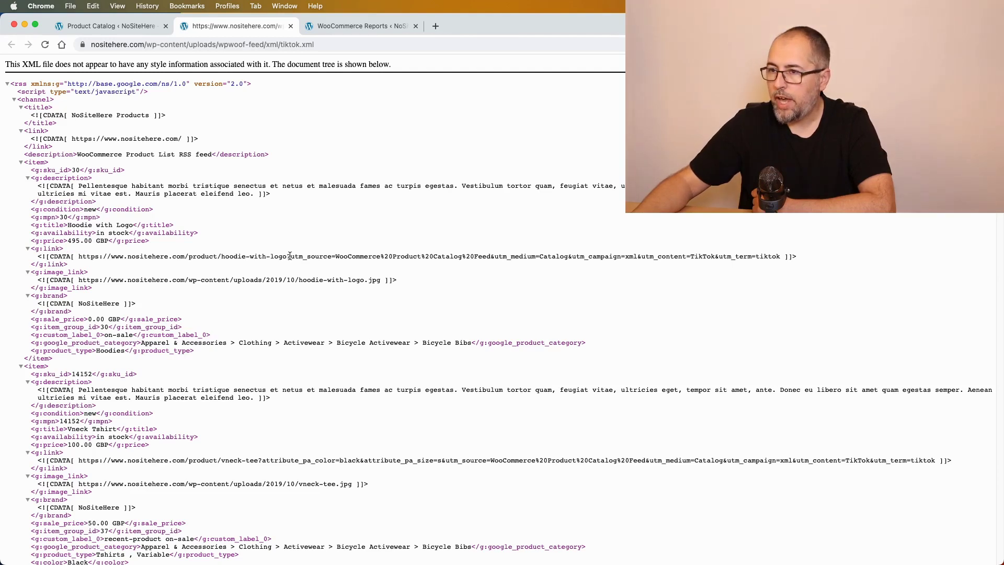
pyautogui.moveTo(290, 256); pyautogui.dragTo(783, 256)
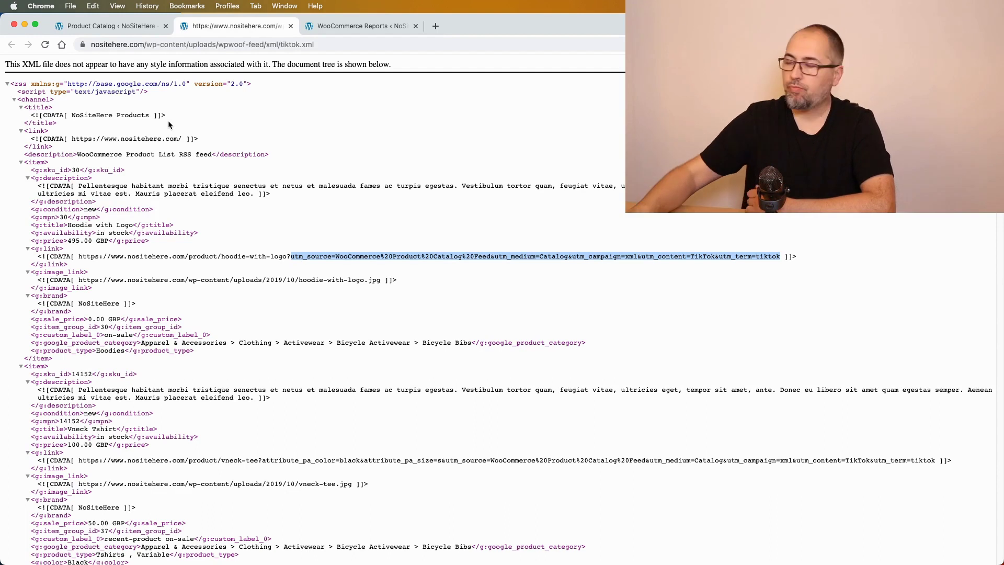
pyautogui.click(138, 30)
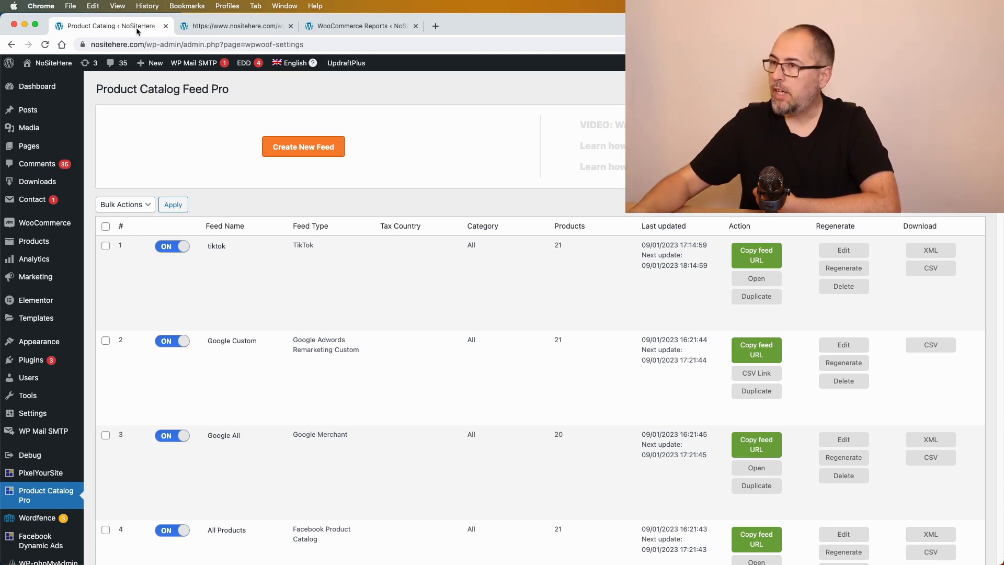
# Open PixelYourSite's WooCommerce Reports and break the sales down by utm_medium.
pyautogui.click(328, 27)
pyautogui.scroll(-3, 409, 211)
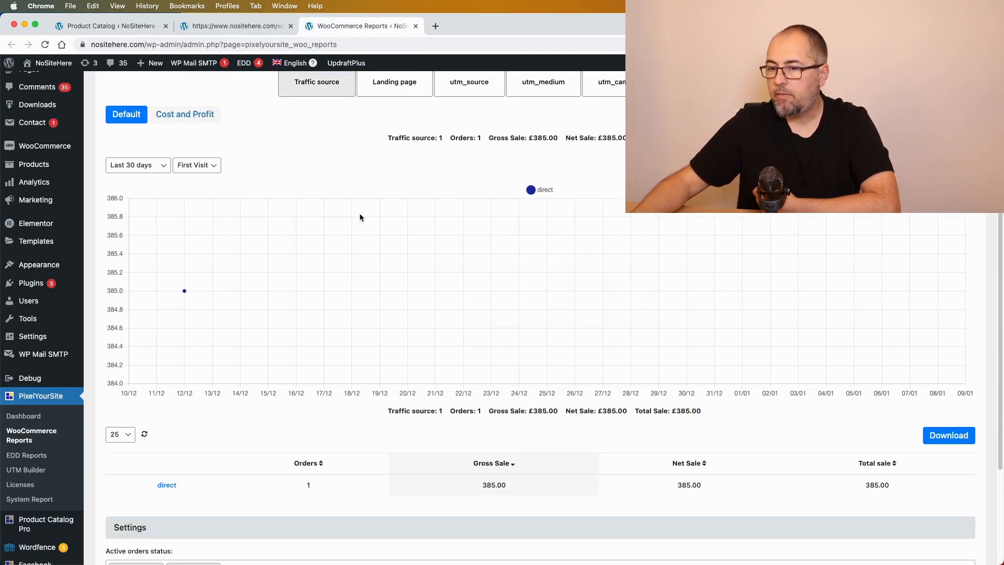
pyautogui.scroll(3, 366, 221)
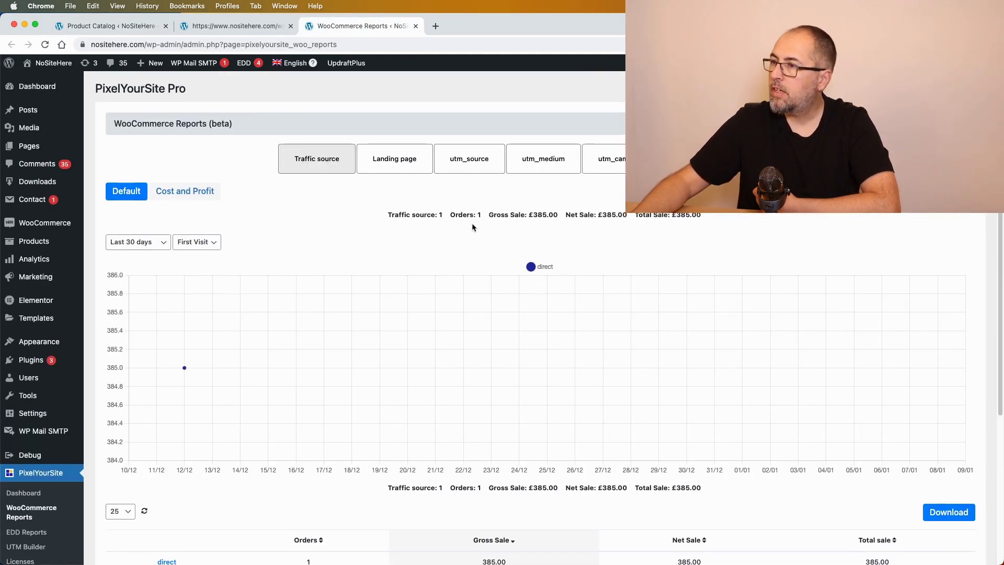
pyautogui.click(543, 158)
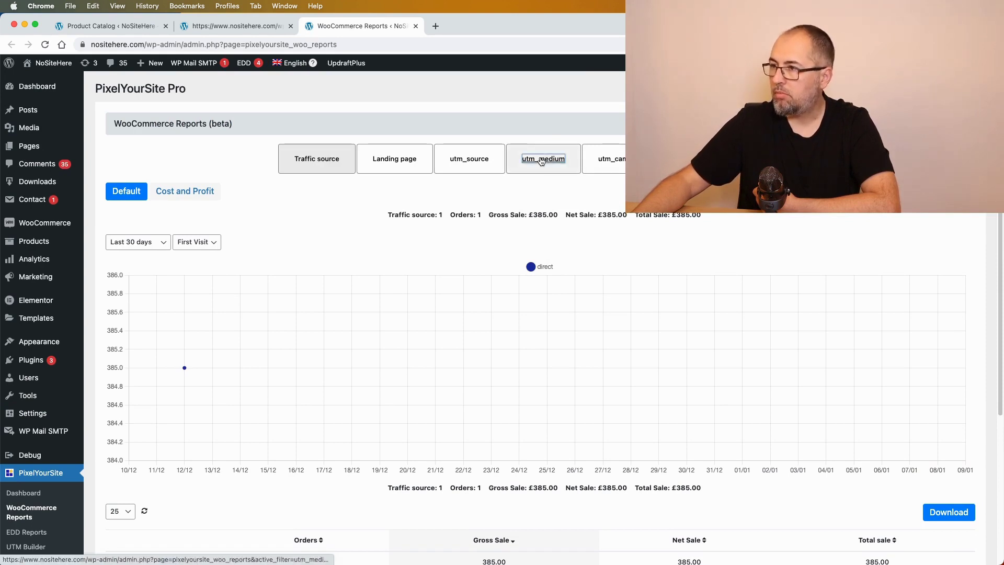